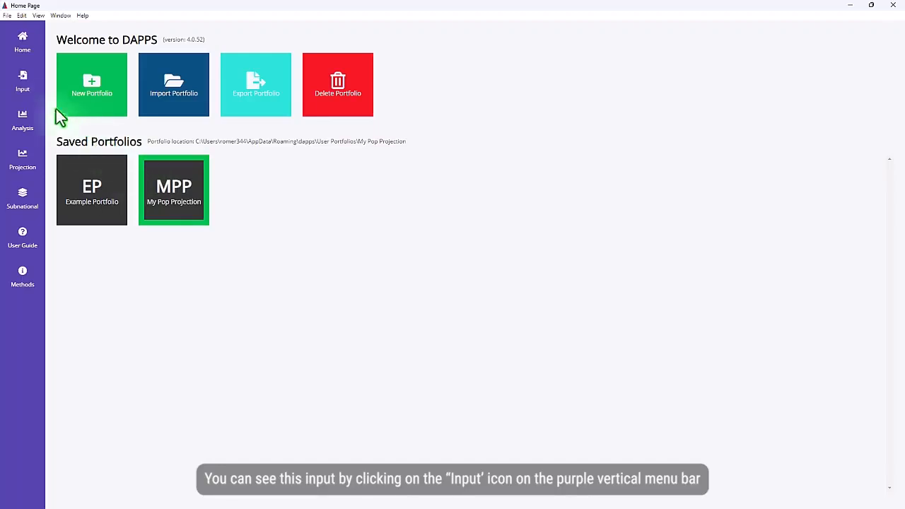
View the e0_2020 life expectancy table among the portfolio's mortality input data
{"action": "left_click", "coordinate": [22, 92]}
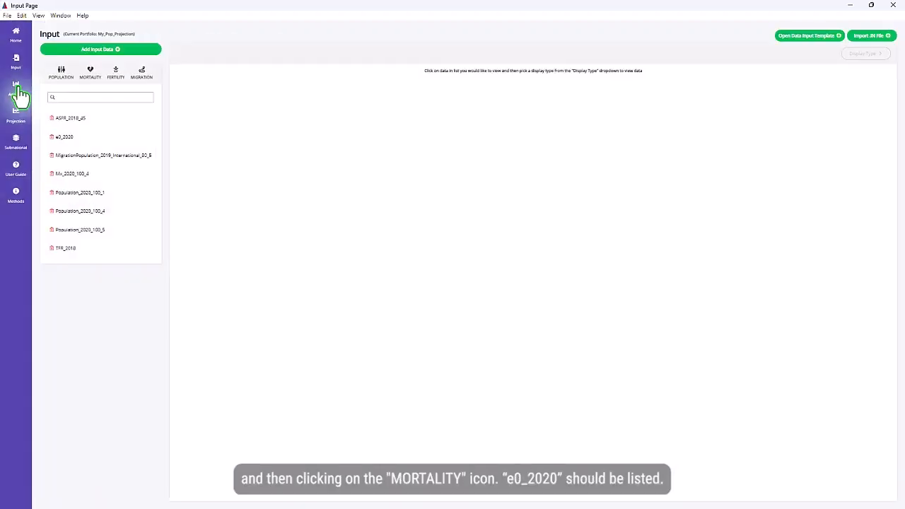
{"action": "left_click", "coordinate": [91, 73]}
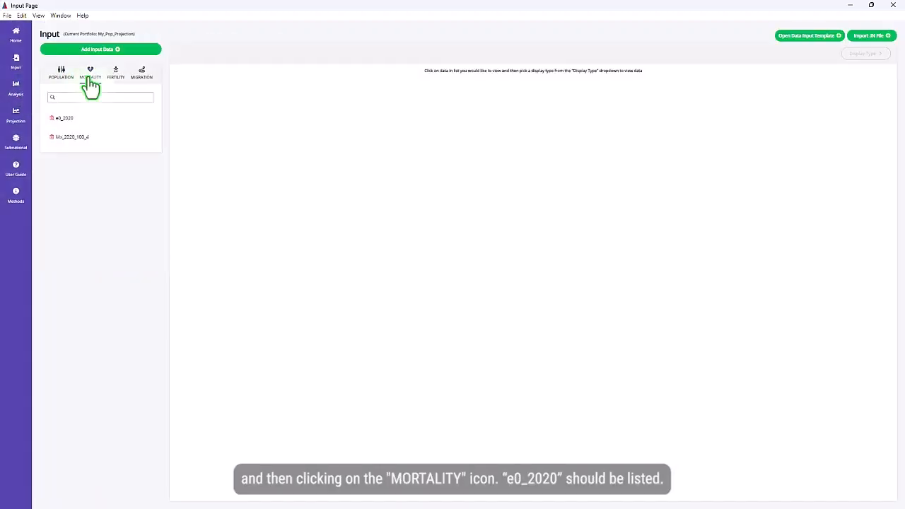
{"action": "left_click", "coordinate": [69, 120]}
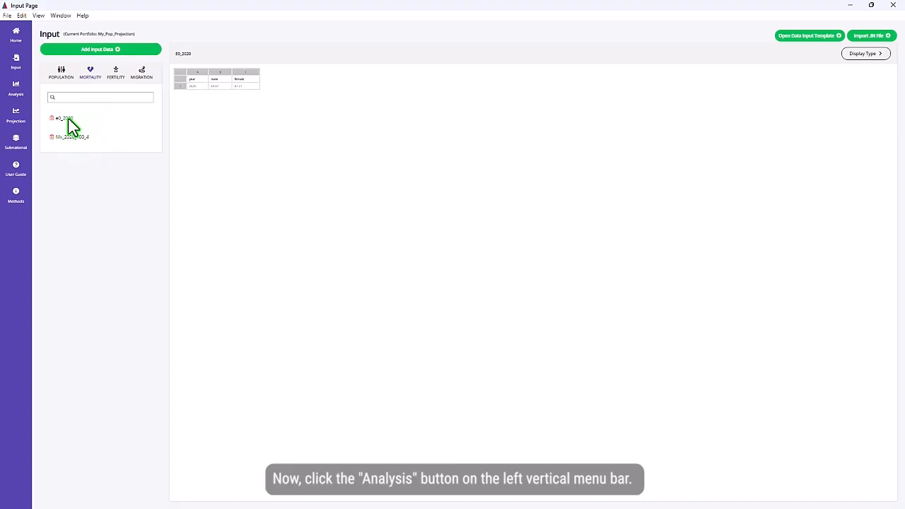
Start a new analysis and choose the mortality method E0PROJ Simple
{"action": "left_click", "coordinate": [16, 99]}
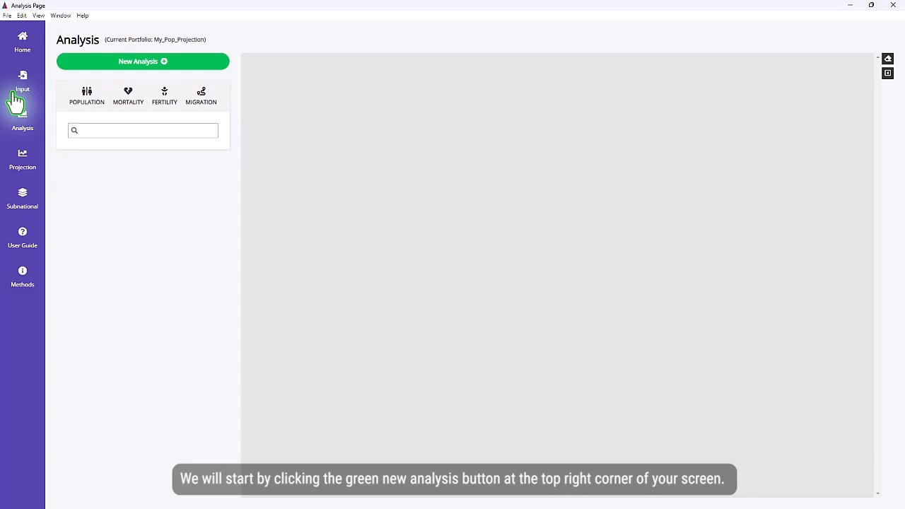
{"action": "left_click", "coordinate": [150, 64]}
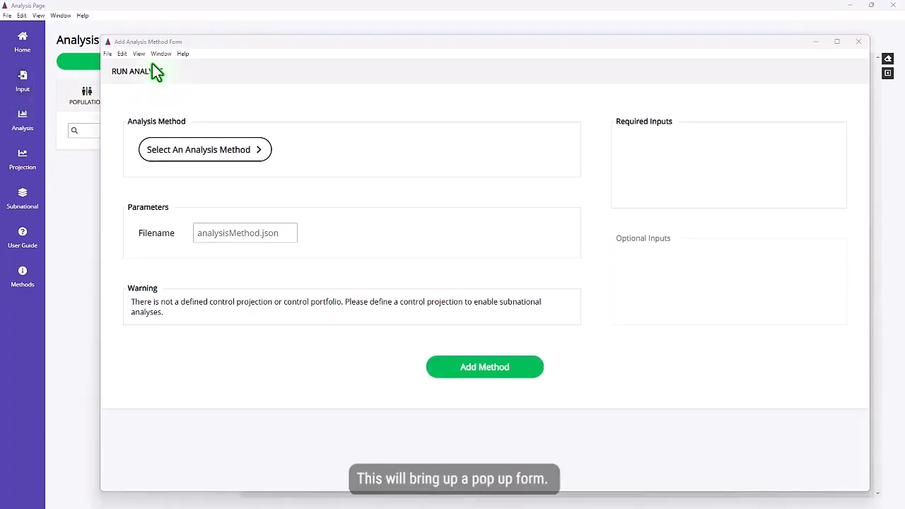
{"action": "left_click", "coordinate": [253, 156]}
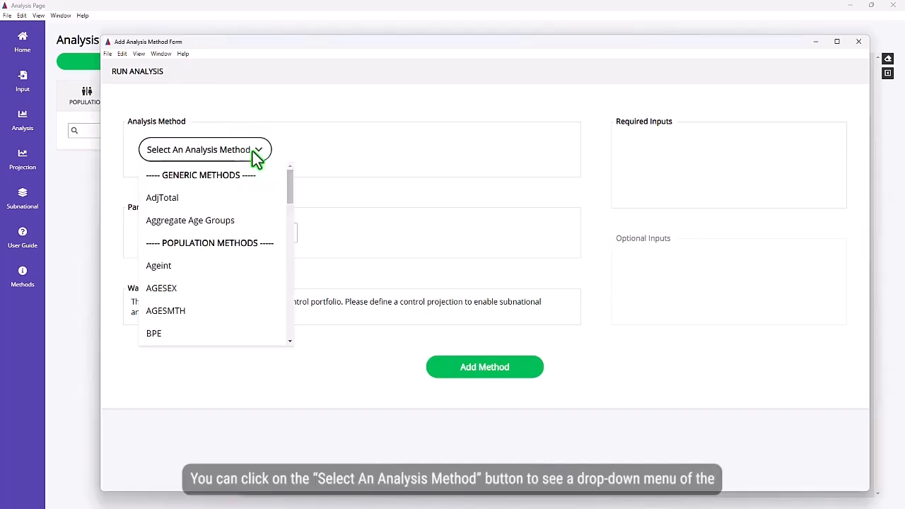
{"action": "scroll", "coordinate": [252, 151], "scroll_direction": "down", "scroll_amount": 2}
{"action": "scroll", "coordinate": [252, 151], "scroll_direction": "down", "scroll_amount": 5}
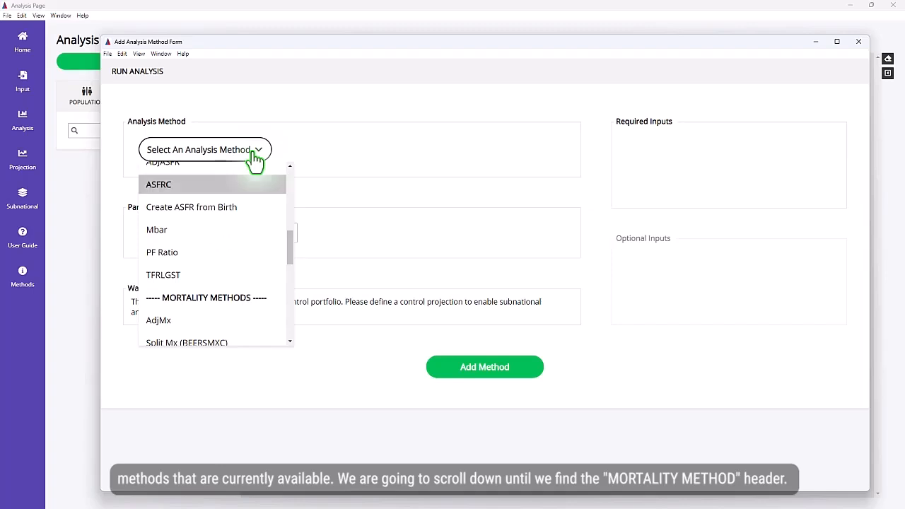
{"action": "scroll", "coordinate": [255, 159], "scroll_direction": "down", "scroll_amount": 2}
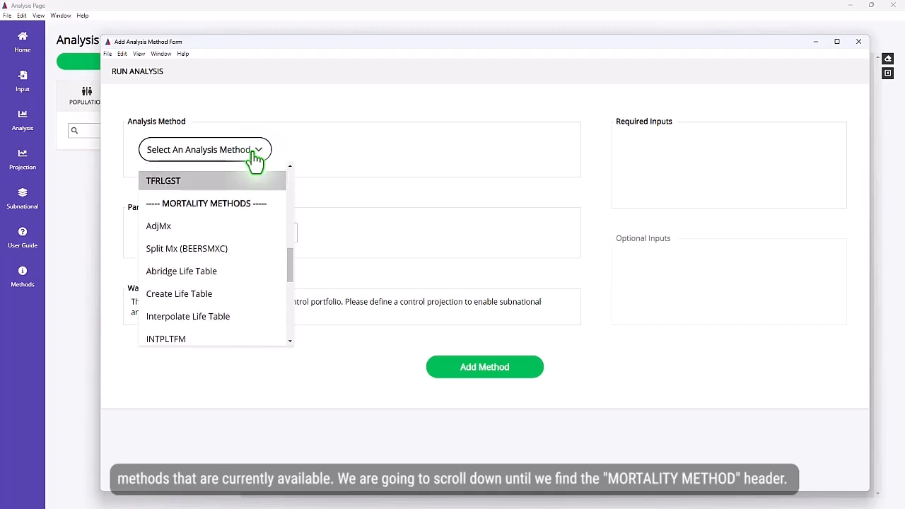
{"action": "scroll", "coordinate": [254, 160], "scroll_direction": "down", "scroll_amount": 1}
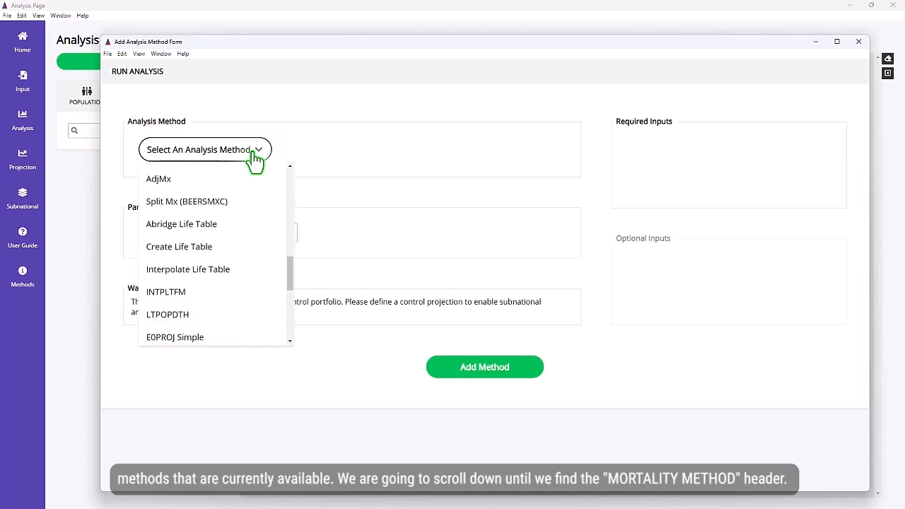
{"action": "scroll", "coordinate": [255, 161], "scroll_direction": "down", "scroll_amount": 1}
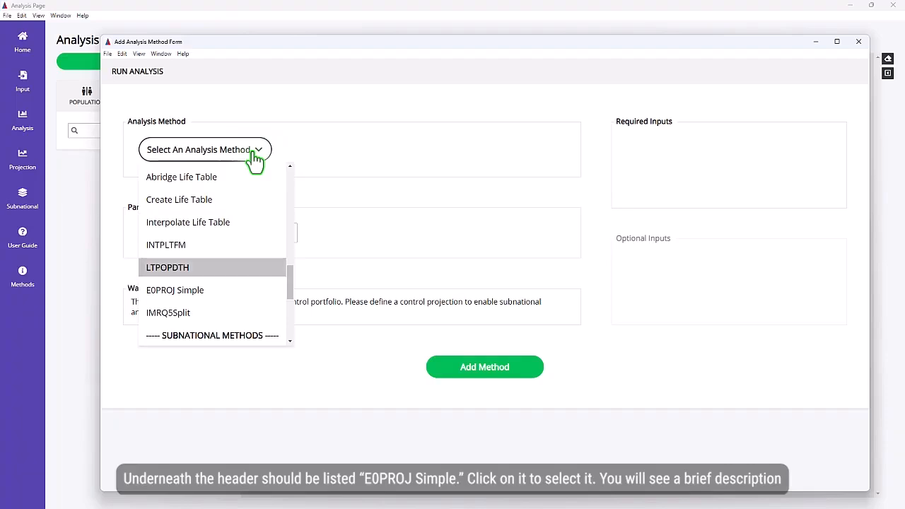
{"action": "key", "text": "Return"}
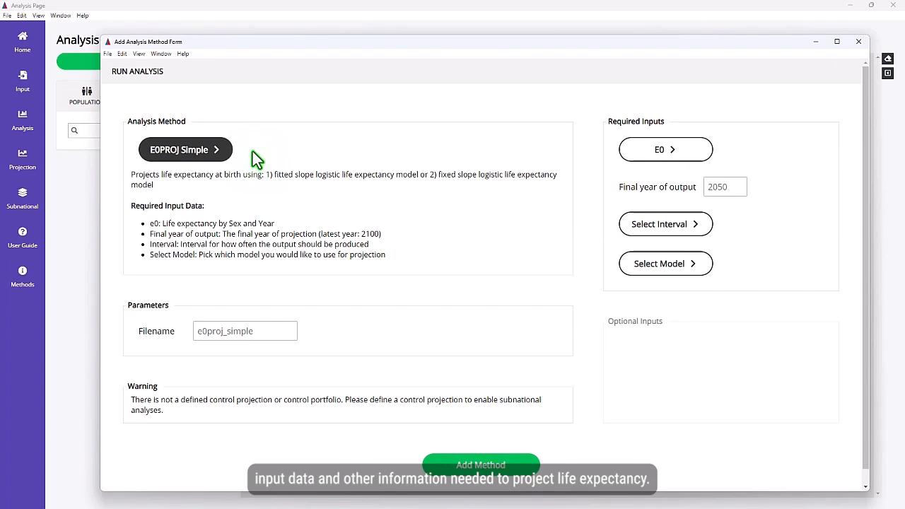
Set the required inputs to the e0_2020 data, an interval of 5 and the fixed high mortality model
{"action": "left_click", "coordinate": [657, 150]}
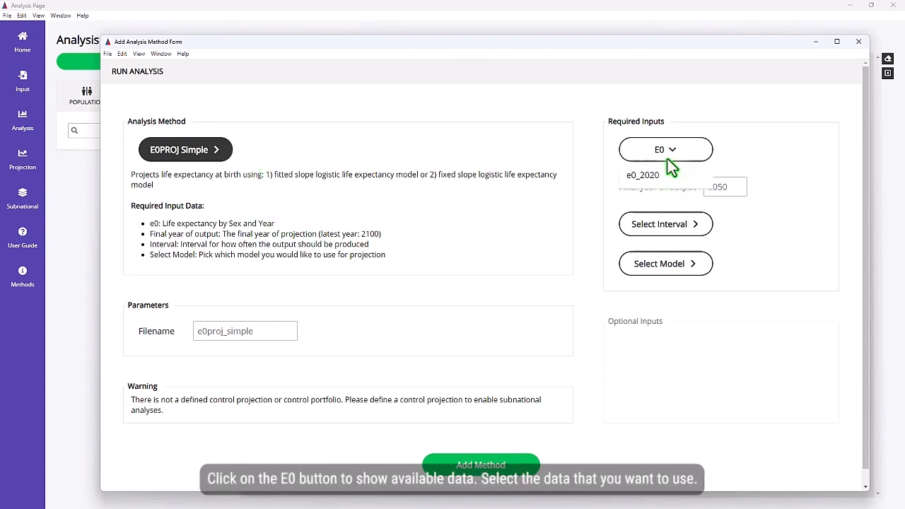
{"action": "left_click", "coordinate": [669, 177]}
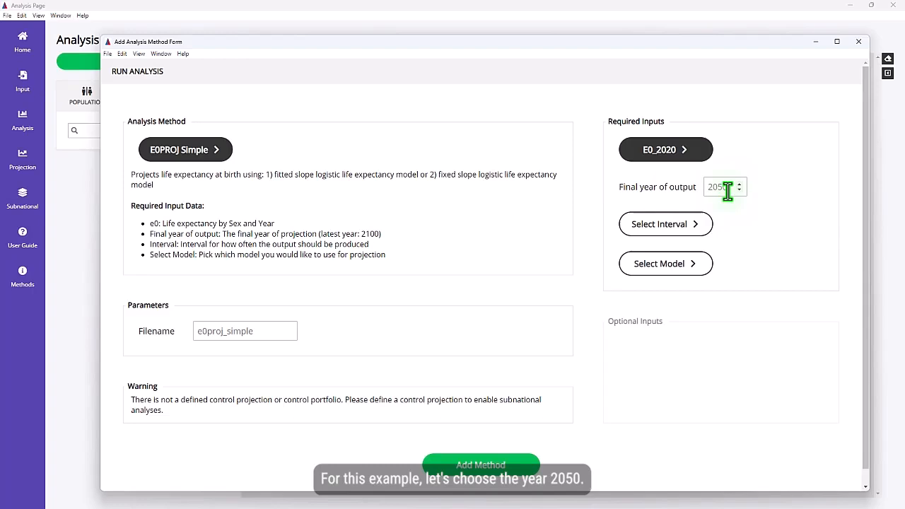
{"action": "left_click", "coordinate": [671, 233]}
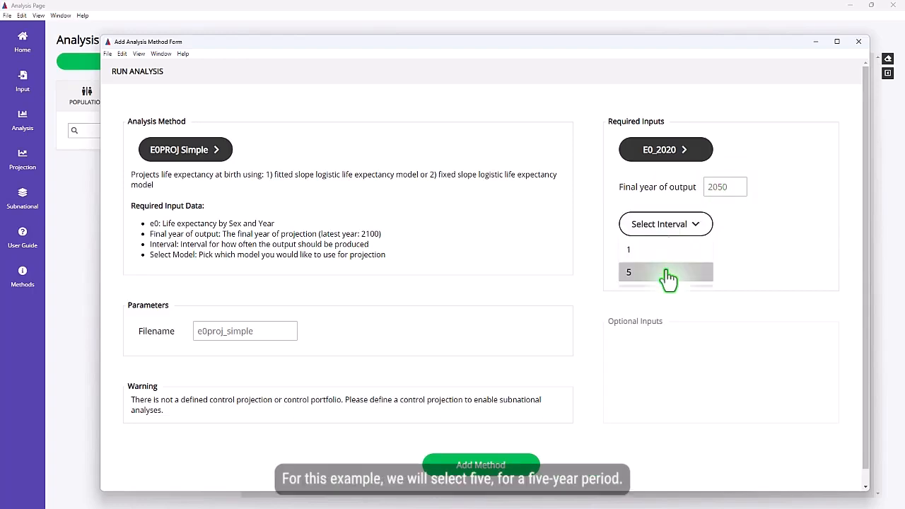
{"action": "left_click", "coordinate": [669, 273]}
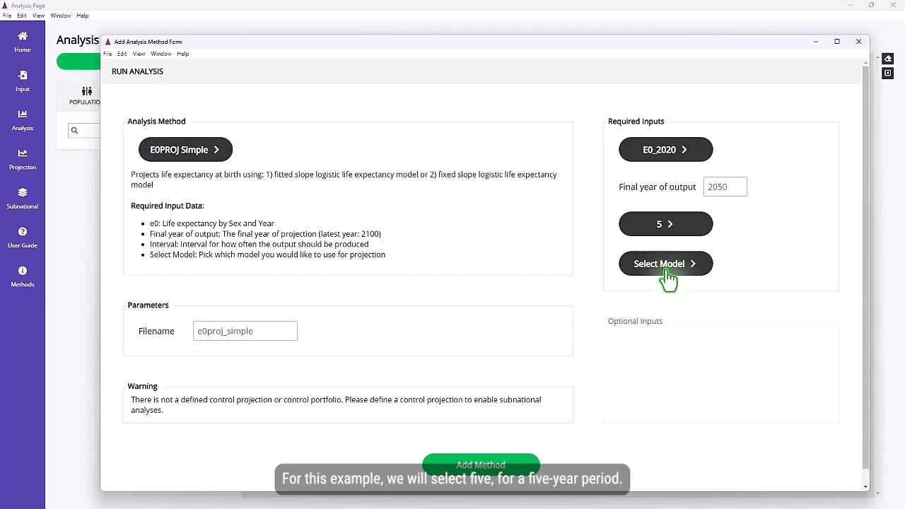
{"action": "left_click", "coordinate": [681, 268]}
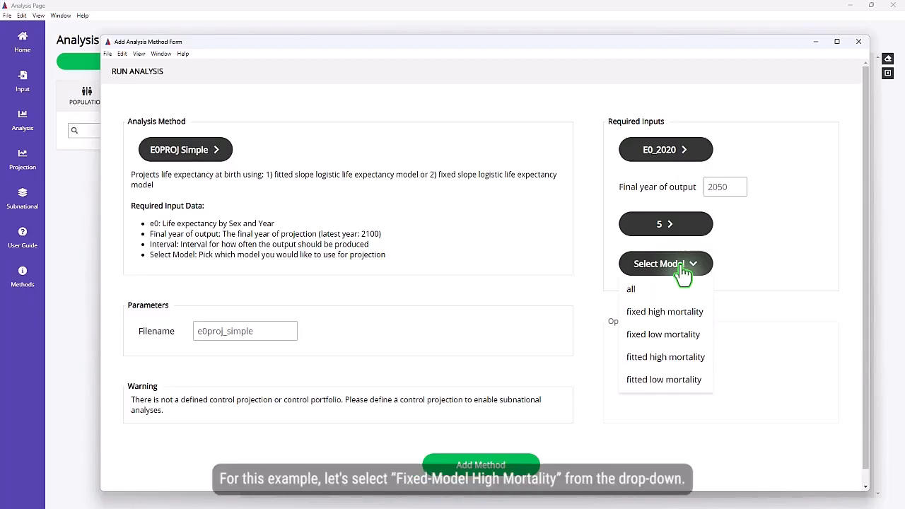
{"action": "left_click", "coordinate": [685, 313]}
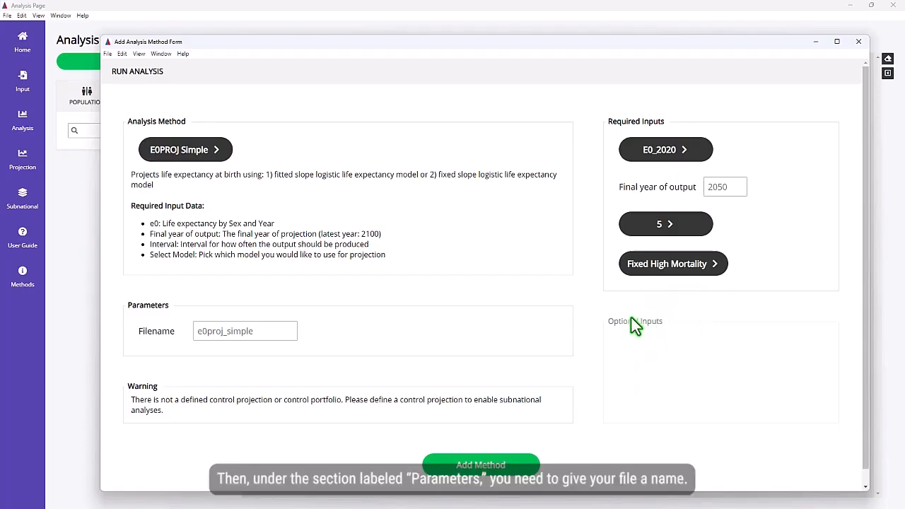
Name the output file e0proj_censusE0_2050_FixedHigh and add the method to run the analysis
{"action": "left_click", "coordinate": [200, 334]}
{"action": "type", "text": "e0pr"}
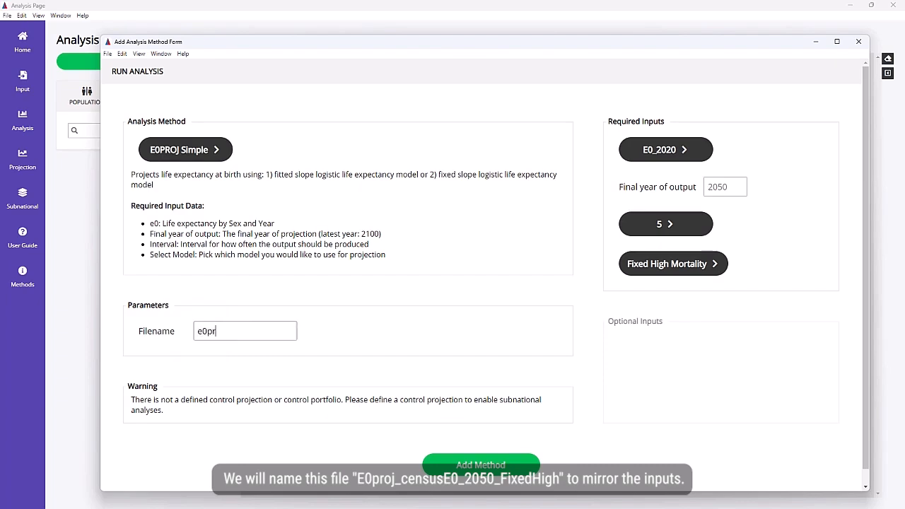
{"action": "type", "text": "oj_censusE0_"}
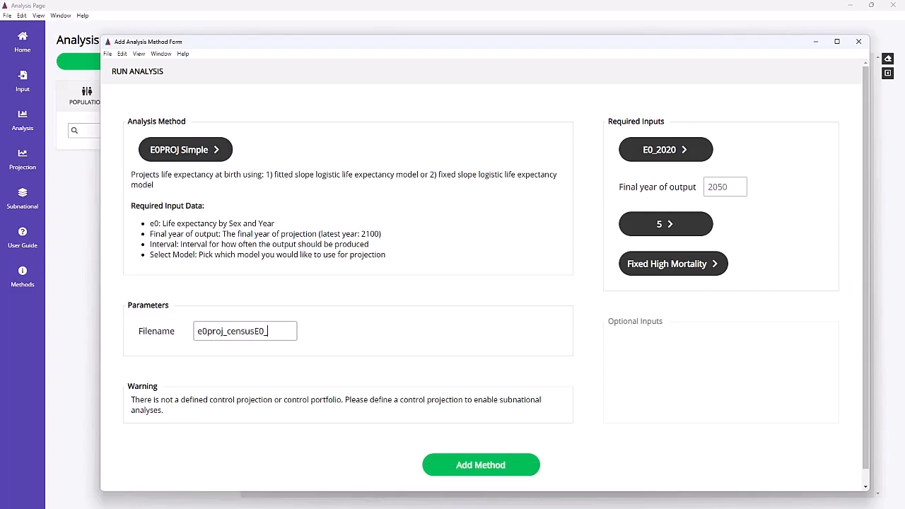
{"action": "type", "text": "2050_FixedHigh"}
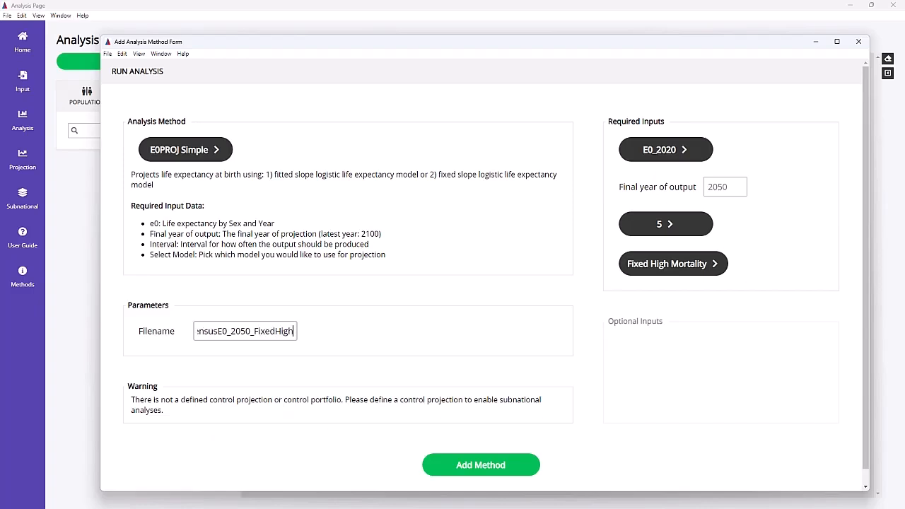
{"action": "key", "text": "Tab"}
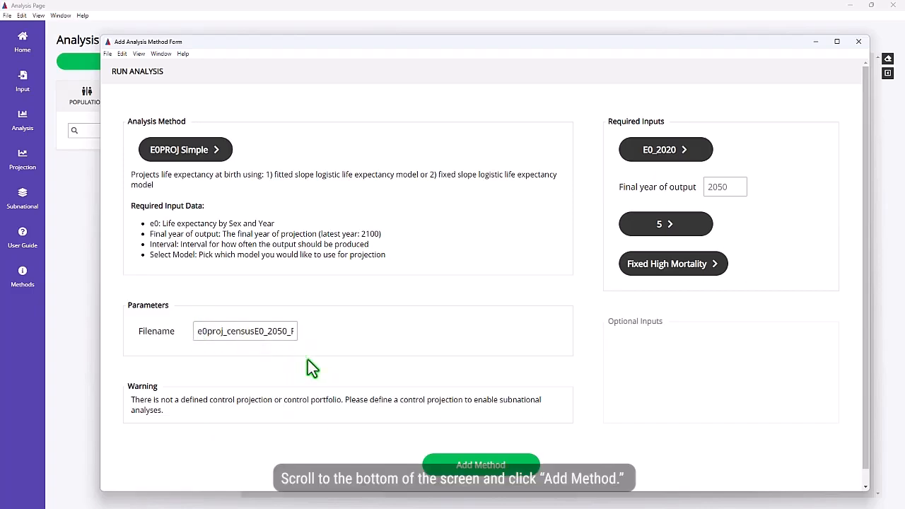
{"action": "left_click", "coordinate": [455, 467]}
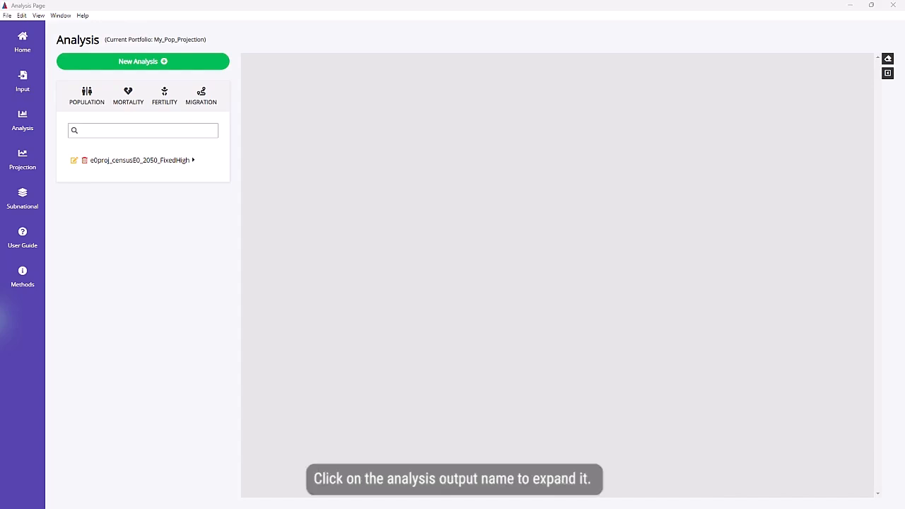
Expand the e0proj_censusE0_2050_FixedHigh outputs and display the first data table as a line graph
{"action": "left_click", "coordinate": [137, 161]}
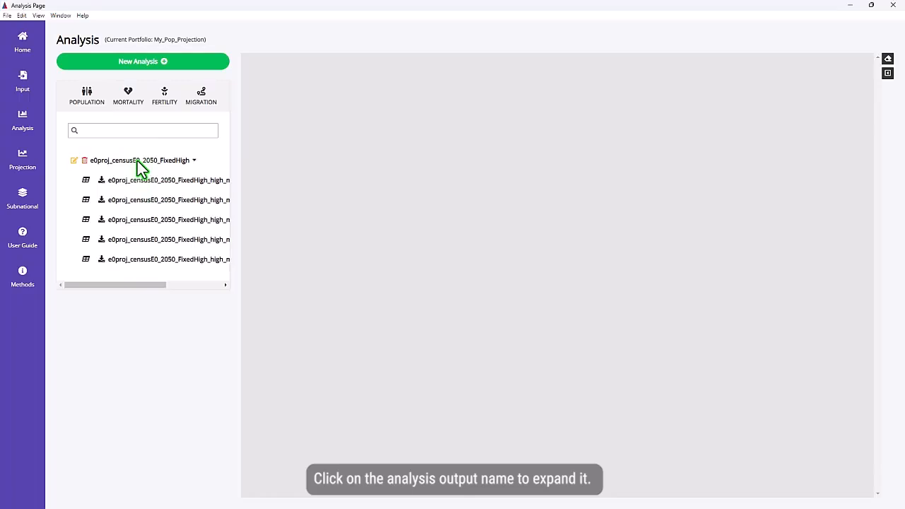
{"action": "left_click_drag", "start_coordinate": [124, 284], "coordinate": [97, 285]}
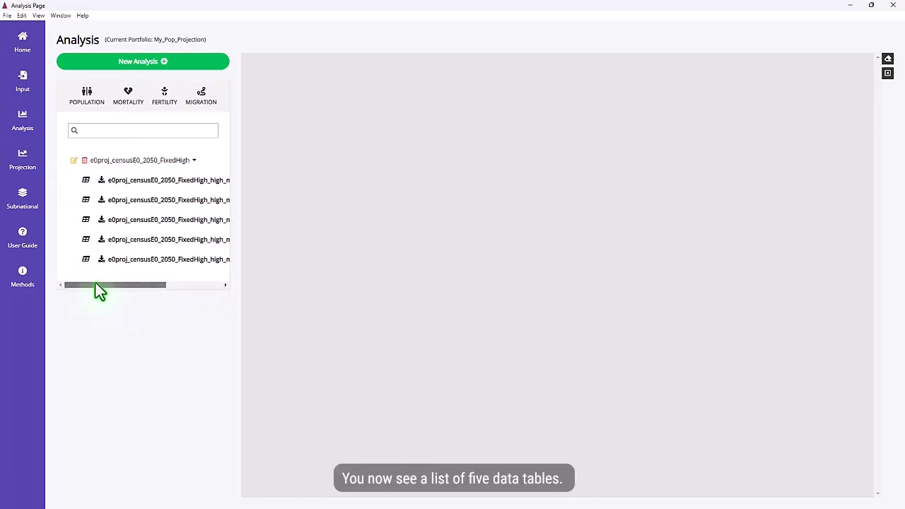
{"action": "left_click", "coordinate": [86, 181]}
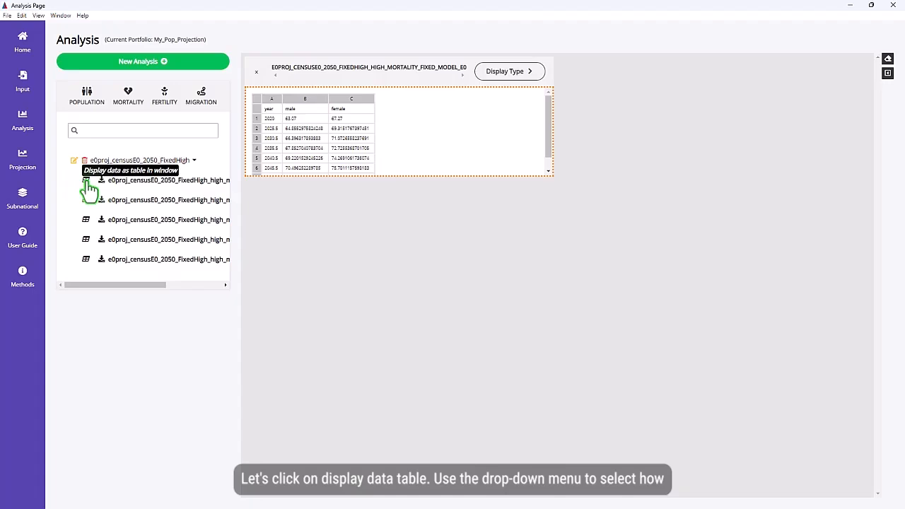
{"action": "left_click", "coordinate": [529, 76]}
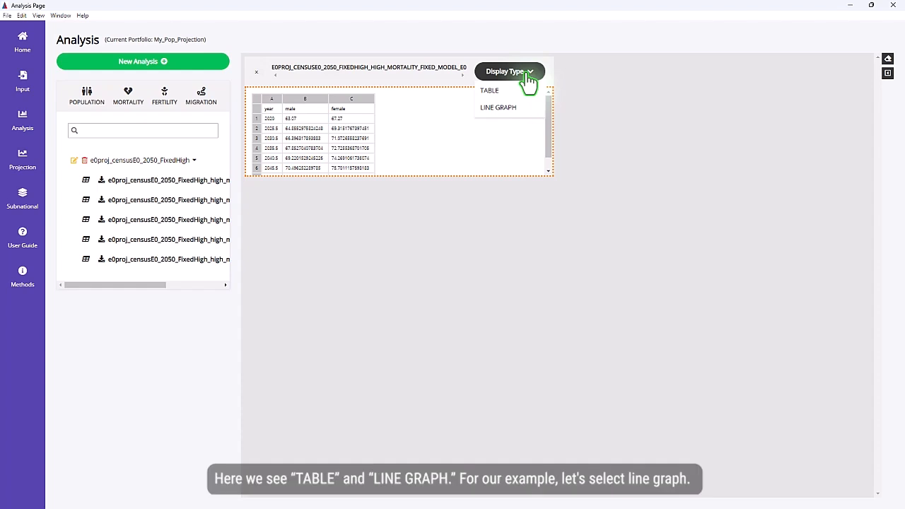
{"action": "left_click", "coordinate": [517, 109]}
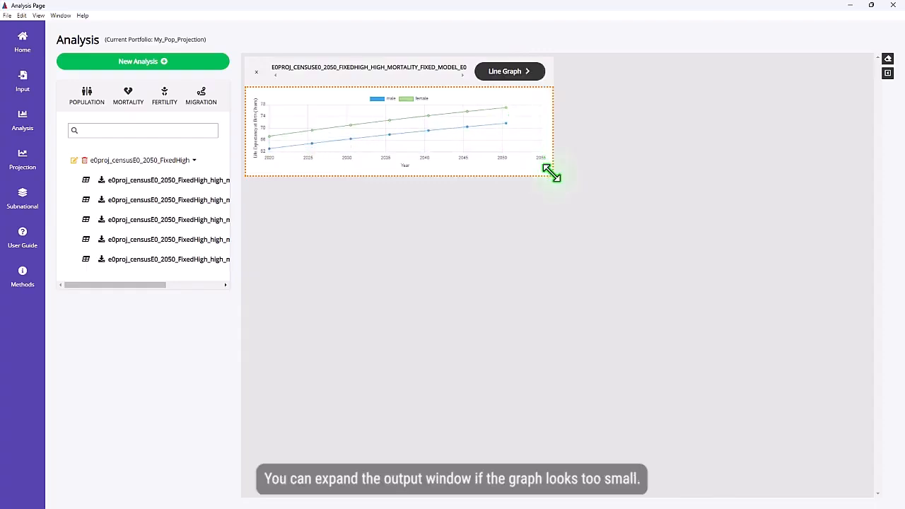
Enlarge the line graph's output window, then hide the analysis list column and show it again
{"action": "left_click_drag", "start_coordinate": [551, 171], "coordinate": [632, 266]}
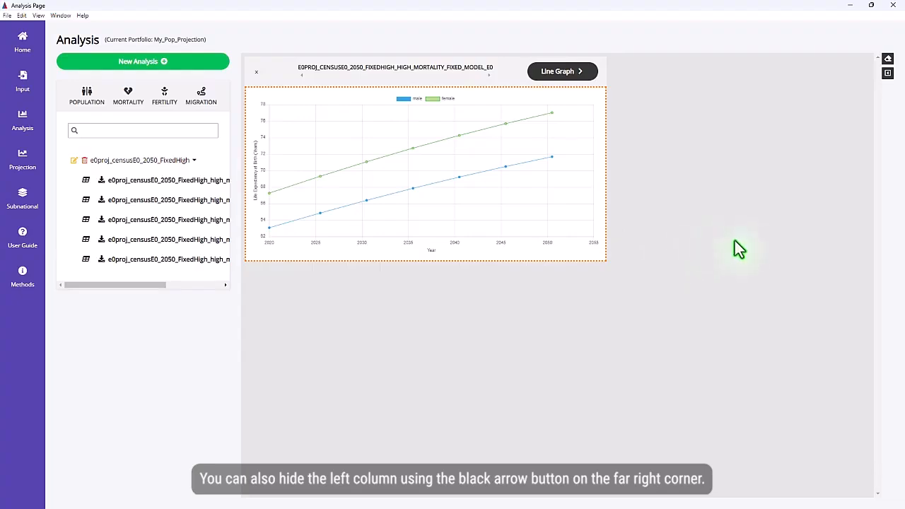
{"action": "left_click", "coordinate": [889, 75]}
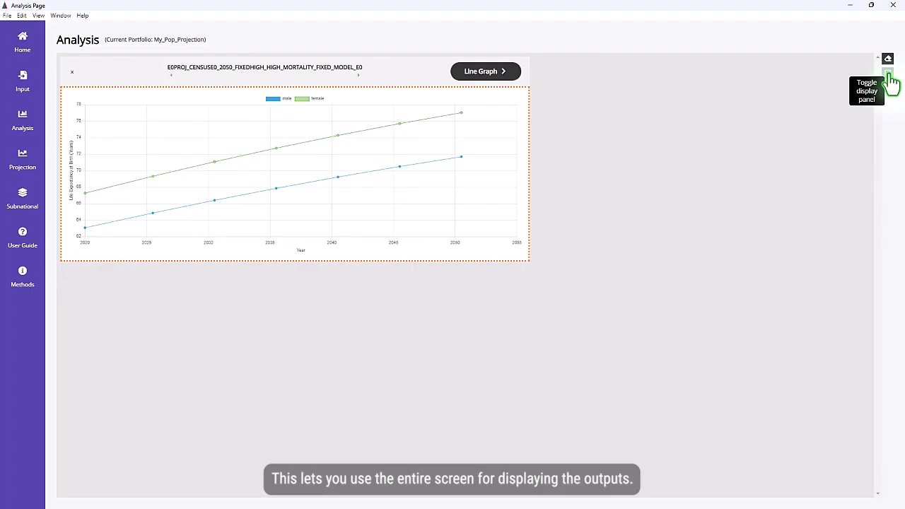
{"action": "left_click", "coordinate": [888, 75]}
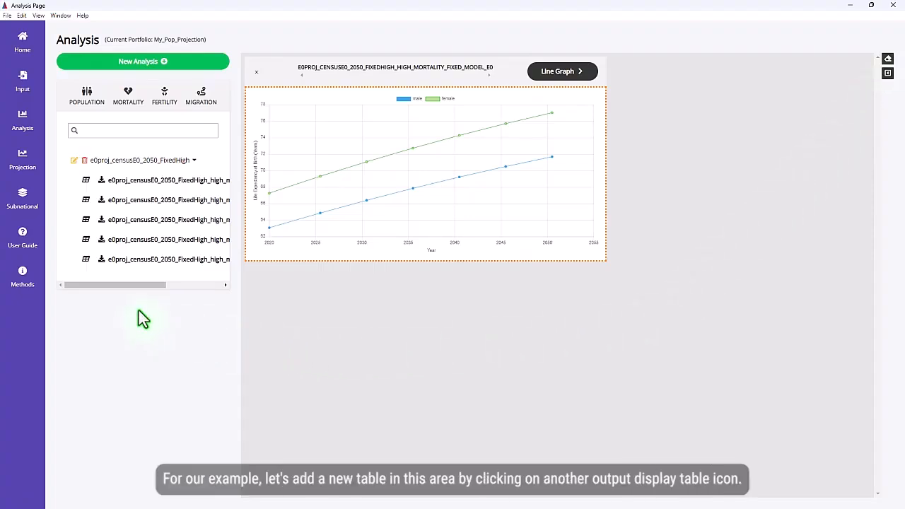
Display the second output's data table below the line graph and enlarge both output windows
{"action": "left_click", "coordinate": [85, 200]}
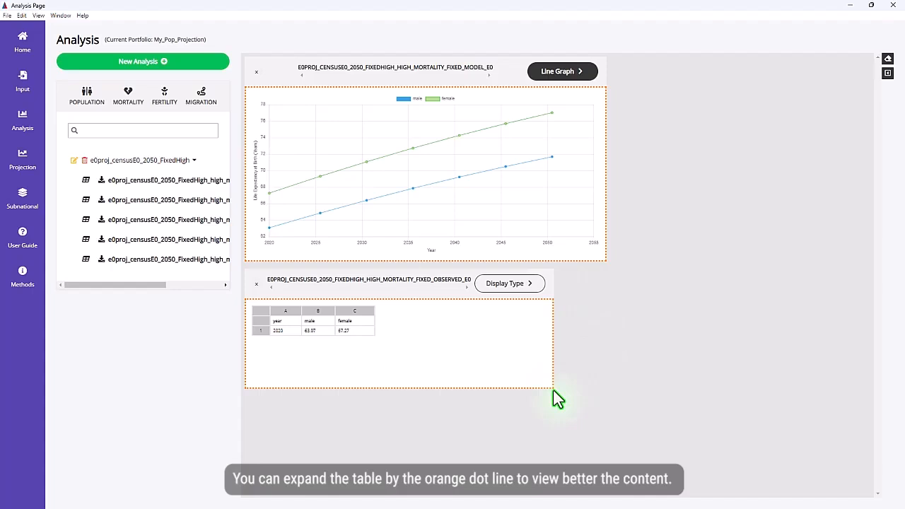
{"action": "left_click_drag", "start_coordinate": [553, 388], "coordinate": [606, 445]}
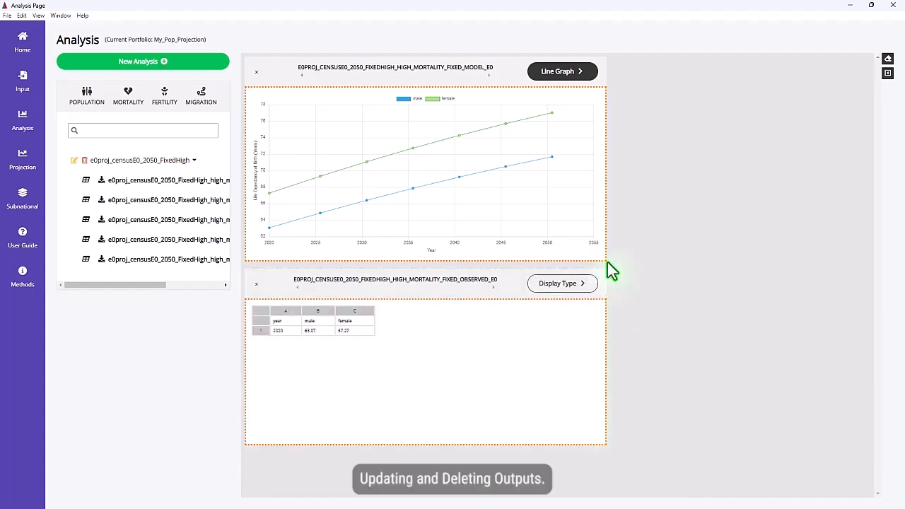
{"action": "left_click_drag", "start_coordinate": [607, 260], "coordinate": [641, 297]}
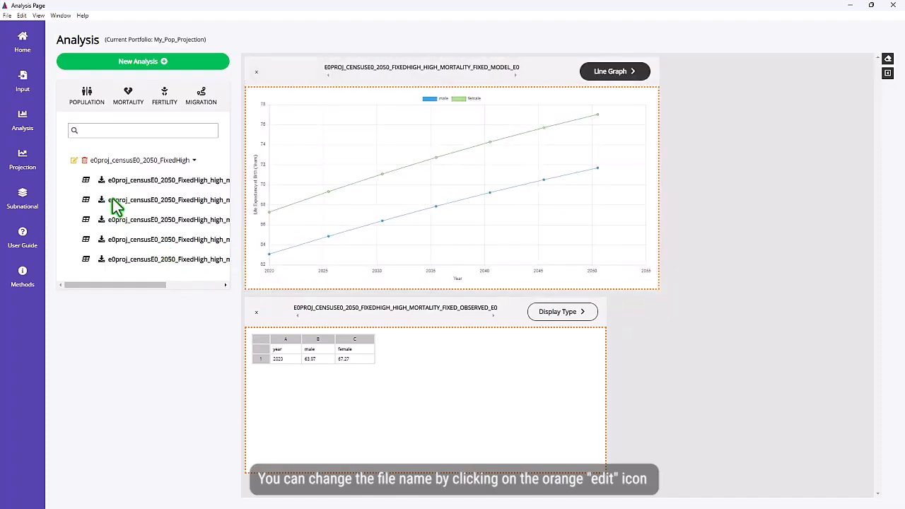
Open the rename form and the delete prompt for the e0proj_censusE0_2050_FixedHigh analysis, dismissing both without making changes
{"action": "left_click", "coordinate": [75, 161]}
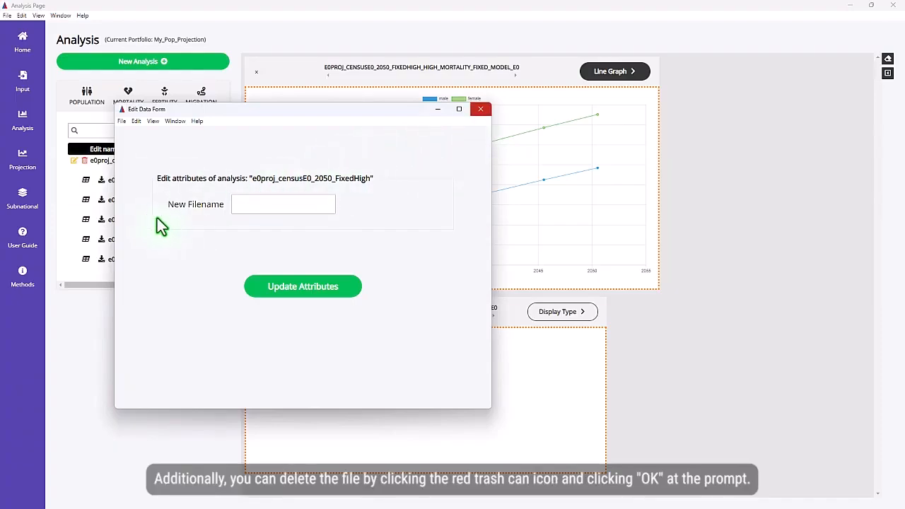
{"action": "left_click", "coordinate": [85, 161]}
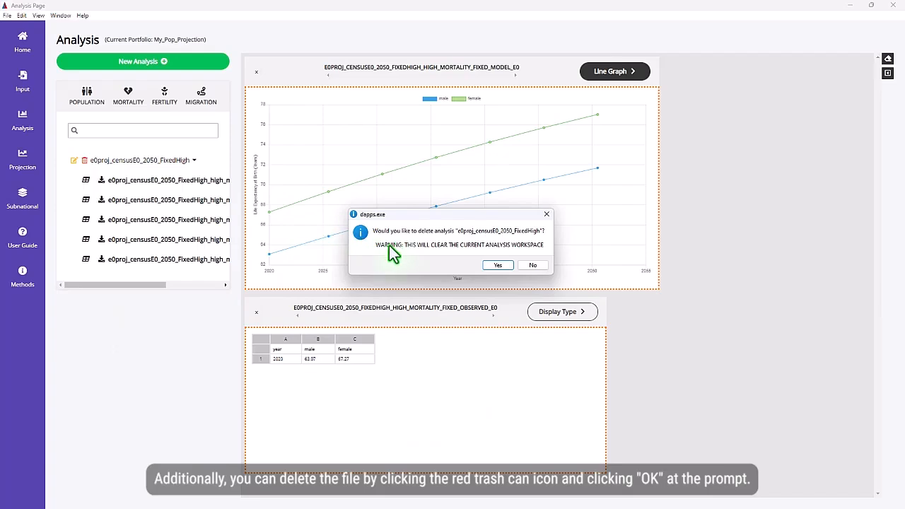
{"action": "key", "text": "Escape"}
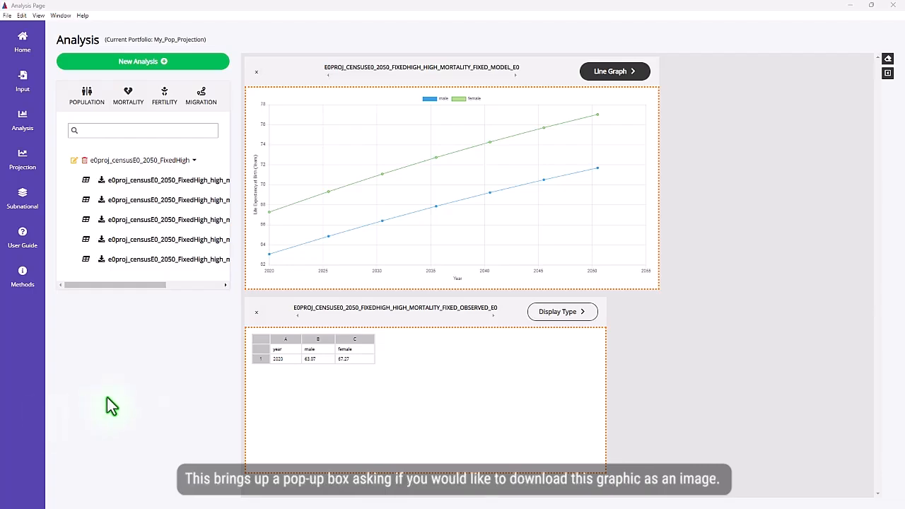
Start exporting the life expectancy line graph as a PNG image, then cancel at the save location
{"action": "left_click", "coordinate": [441, 247]}
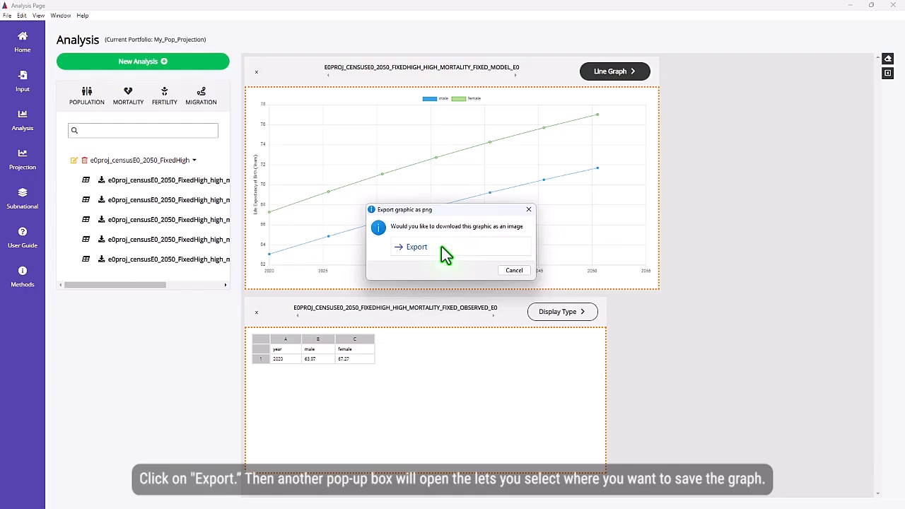
{"action": "left_click", "coordinate": [442, 247]}
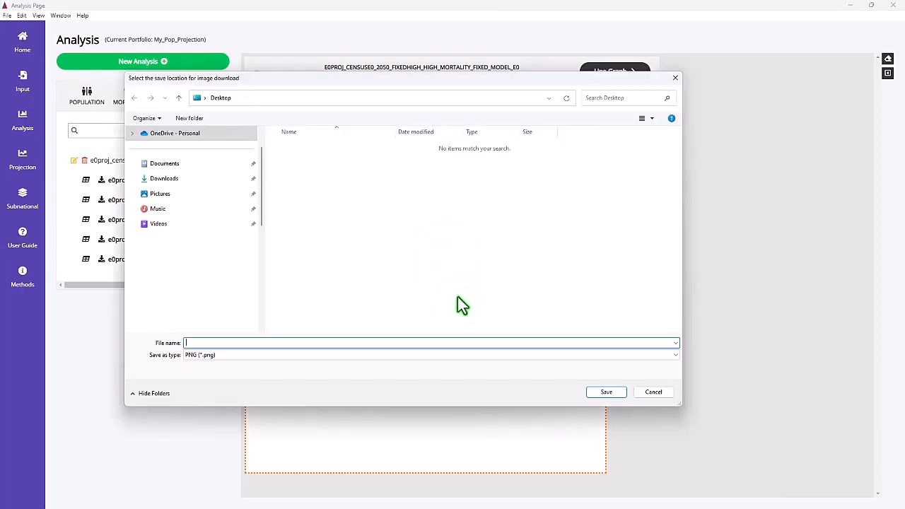
{"action": "left_click", "coordinate": [640, 391]}
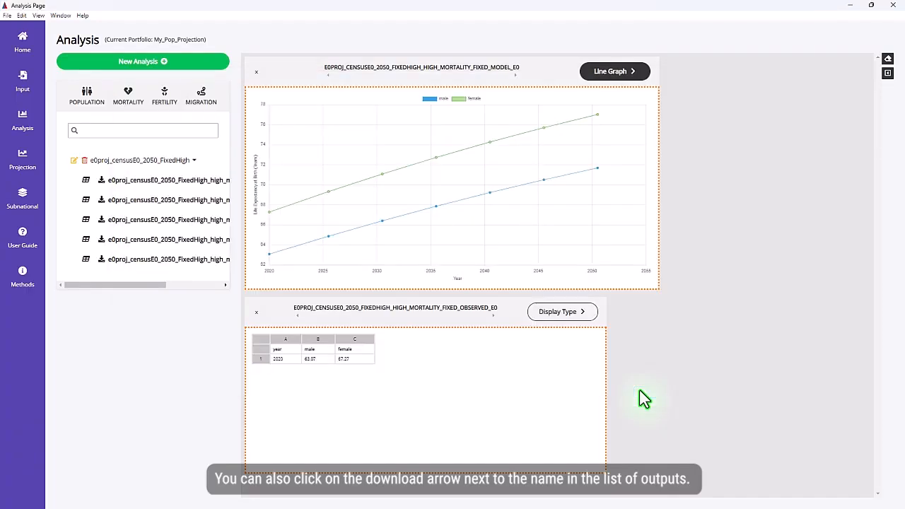
Start exporting the e0proj_censusE0_2050_FixedHigh_high_mortality_fixed_model_e0 output and choose to save it as an e0 input
{"action": "left_click", "coordinate": [103, 182]}
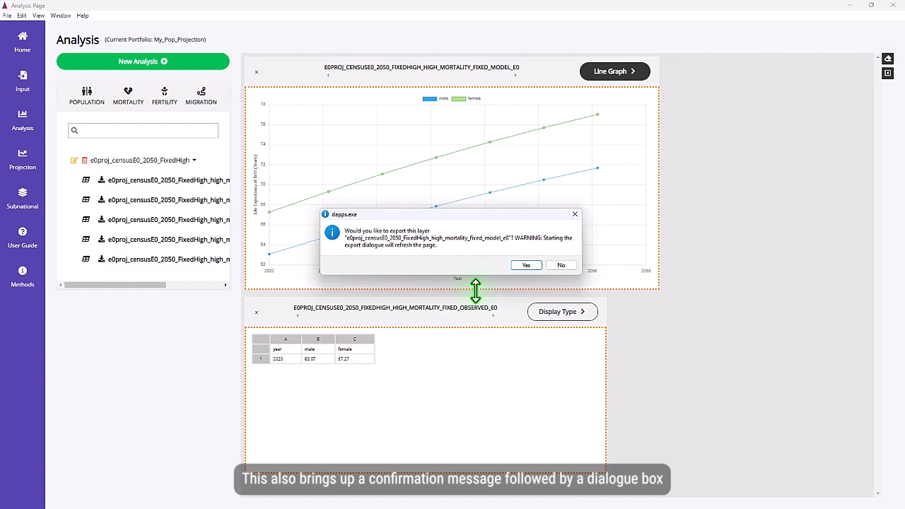
{"action": "left_click", "coordinate": [525, 267]}
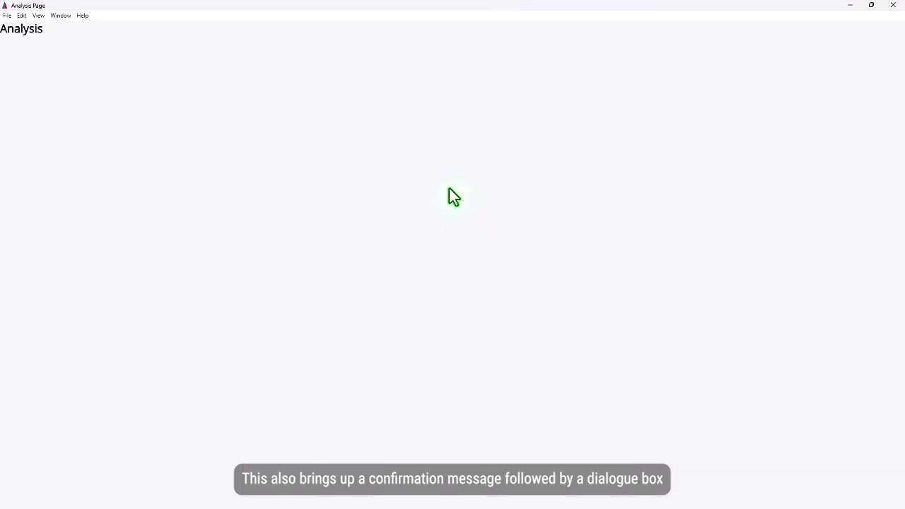
{"action": "left_click", "coordinate": [391, 217]}
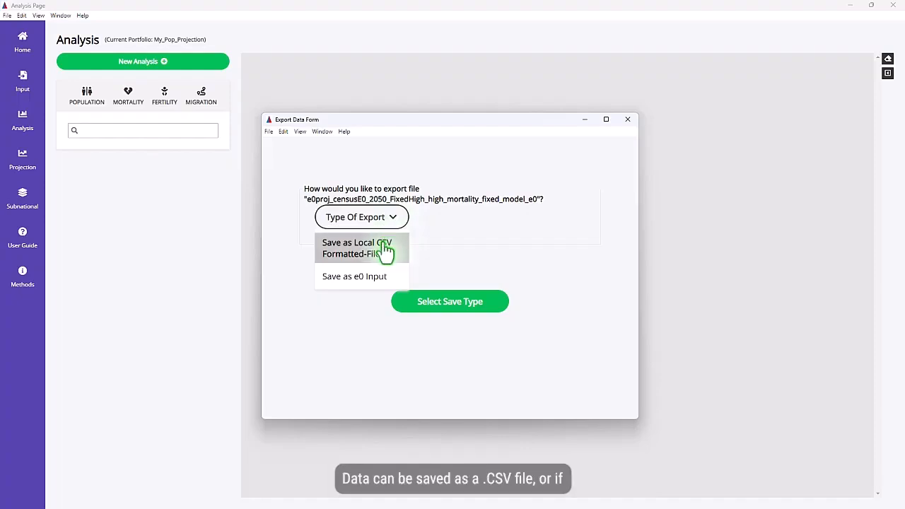
{"action": "left_click", "coordinate": [388, 279]}
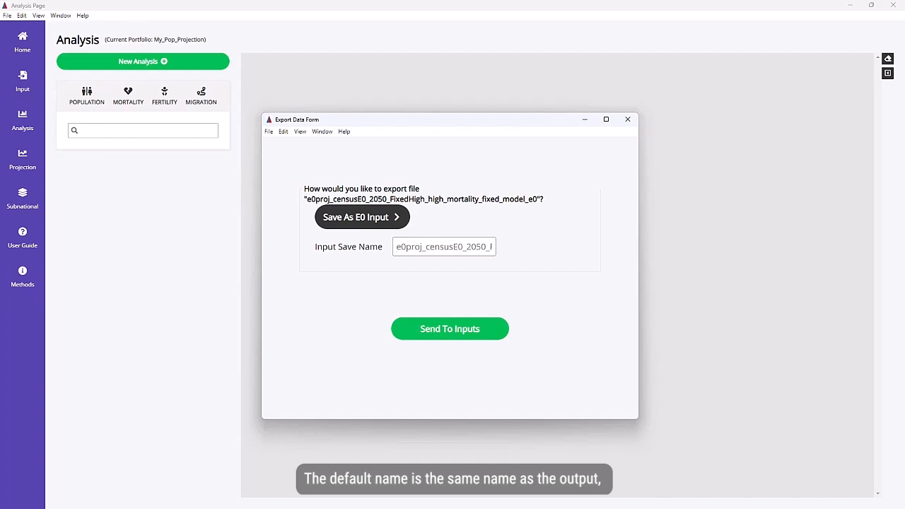
Name the exported input e0proj_Census_fixedHigh_2020-2050, check the full name, and send it to the inputs
{"action": "left_click", "coordinate": [438, 247]}
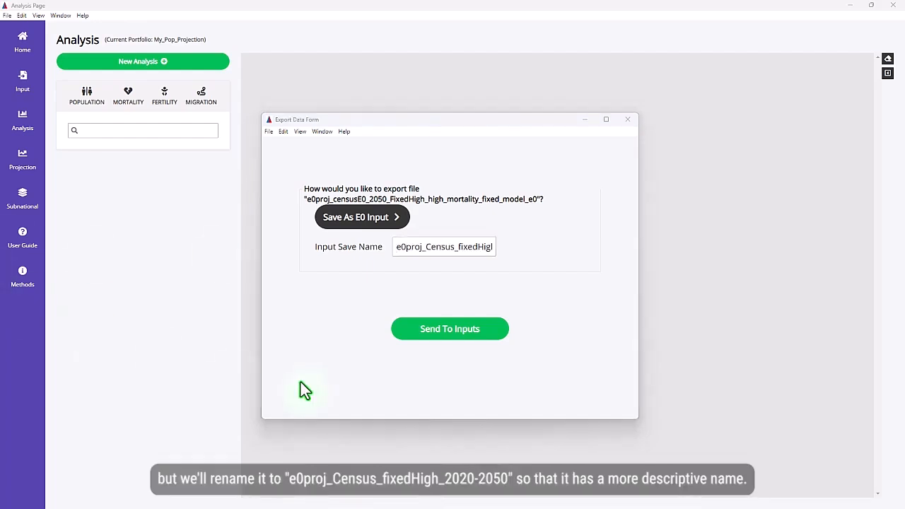
{"action": "left_click", "coordinate": [404, 251]}
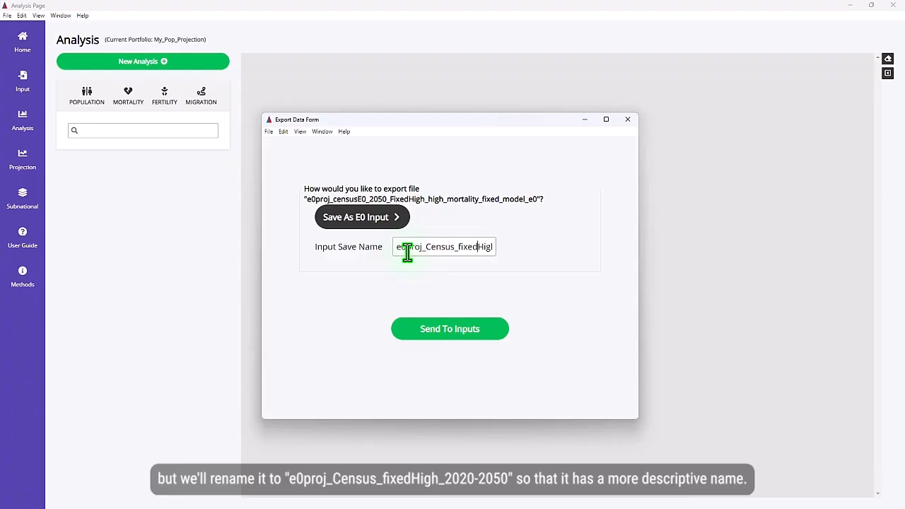
{"action": "key", "text": "Right"}
{"action": "key", "text": "Right"}
{"action": "key", "text": "Right"}
{"action": "key", "text": "Right"}
{"action": "key", "text": "Right"}
{"action": "key", "text": "Right"}
{"action": "key", "text": "Right"}
{"action": "key", "text": "Right"}
{"action": "key", "text": "Right"}
{"action": "key", "text": "Right"}
{"action": "key", "text": "Right"}
{"action": "key", "text": "Right"}
{"action": "key", "text": "Right"}
{"action": "key", "text": "Right"}
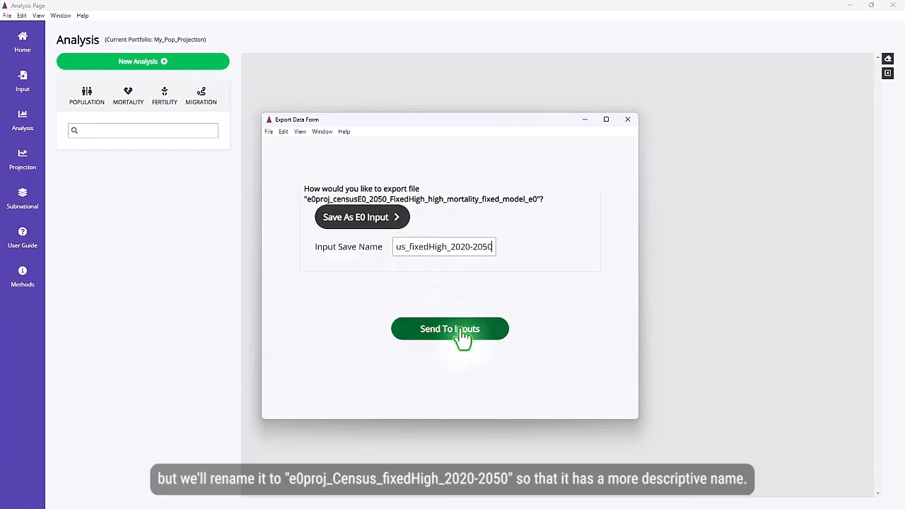
{"action": "key", "text": "Home"}
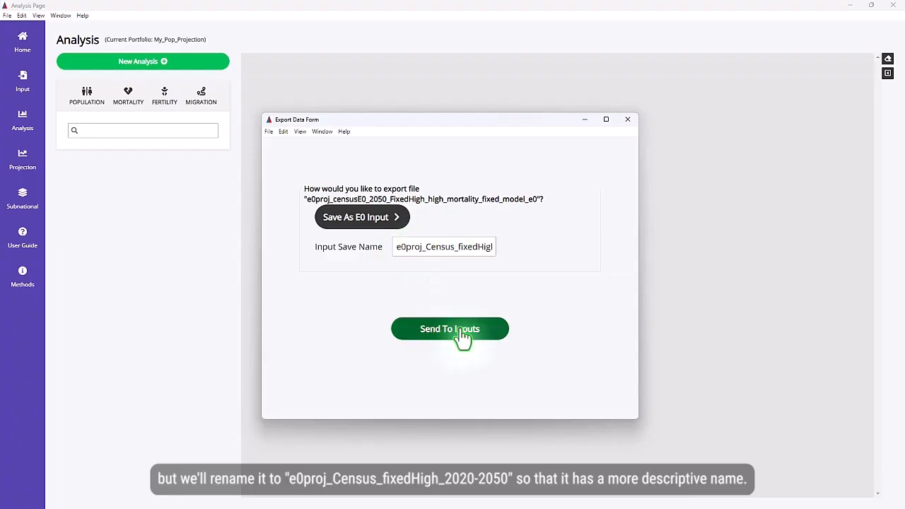
{"action": "left_click", "coordinate": [462, 338]}
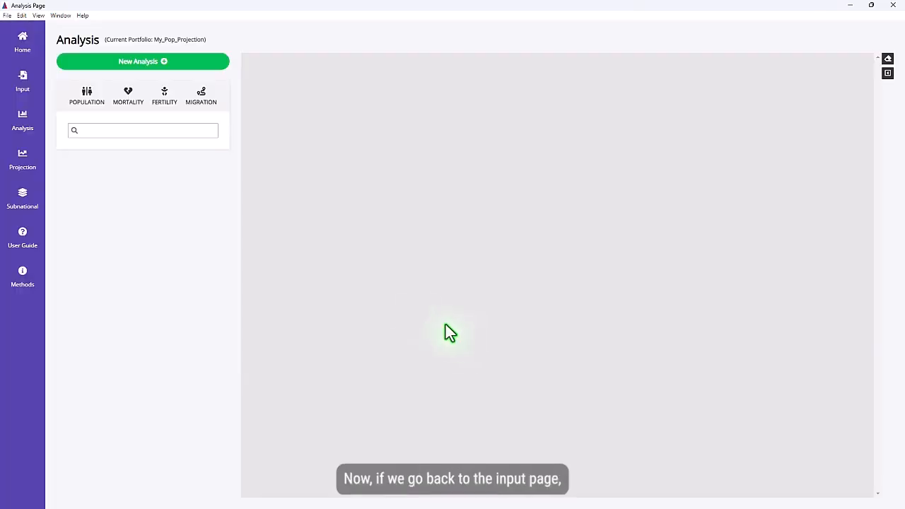
Open e0proj_Census_fixedHigh_2020-2050 from the mortality data on the Input page and display it as a line graph
{"action": "left_click", "coordinate": [32, 87]}
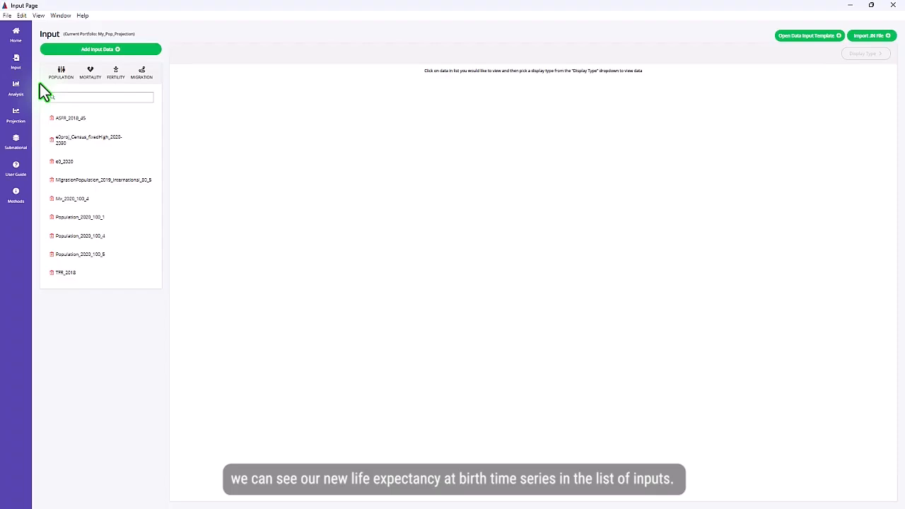
{"action": "left_click", "coordinate": [88, 78]}
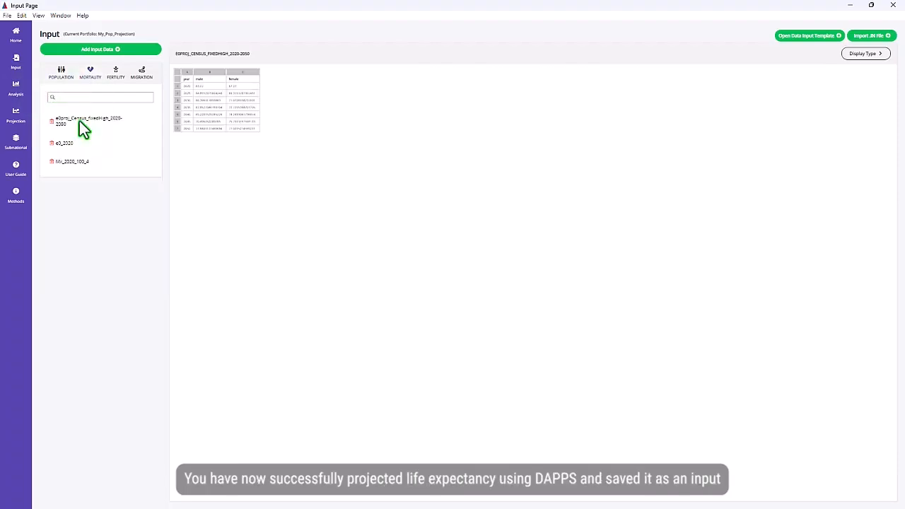
{"action": "left_click", "coordinate": [870, 55]}
{"action": "left_click", "coordinate": [859, 80]}
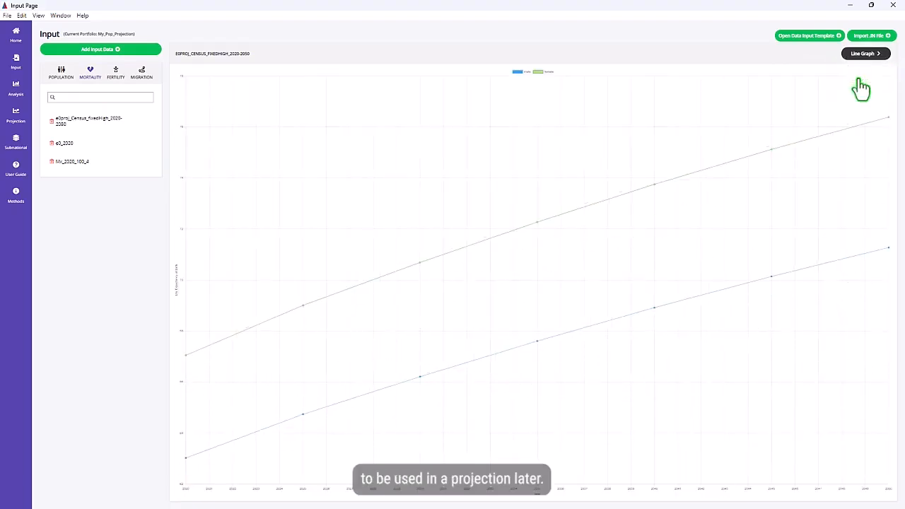